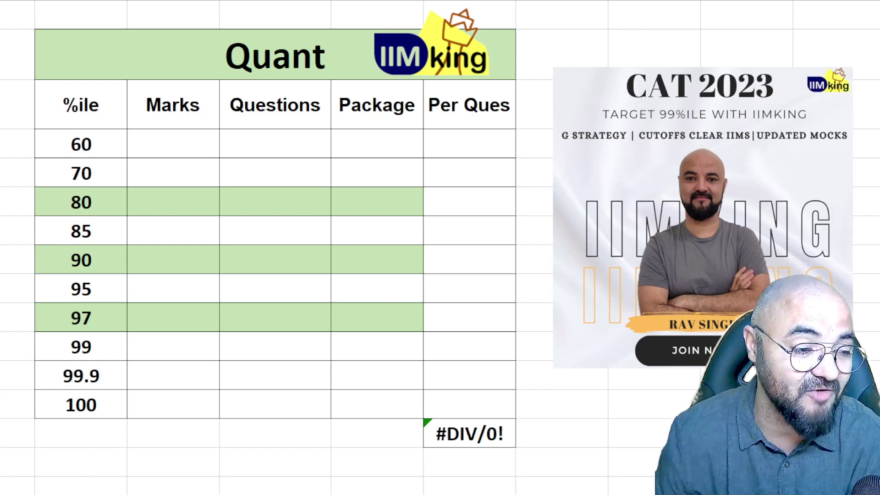
Move the CAT 2023 poster image slightly left and down, next to the Quant table.
click(562, 403)
click(697, 266)
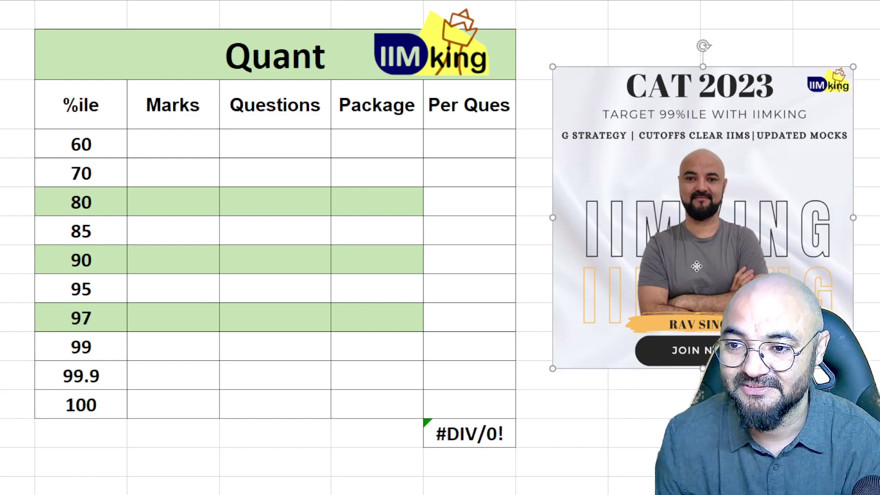
drag(699, 264, 675, 288)
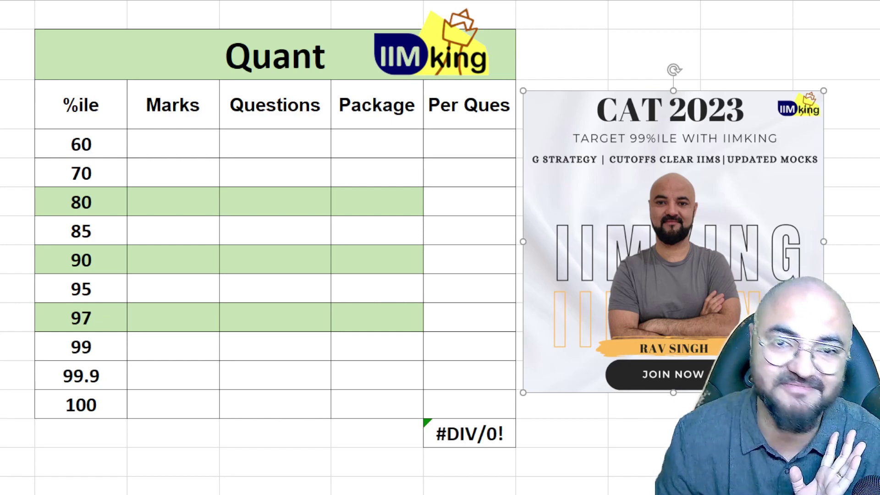
key(Escape)
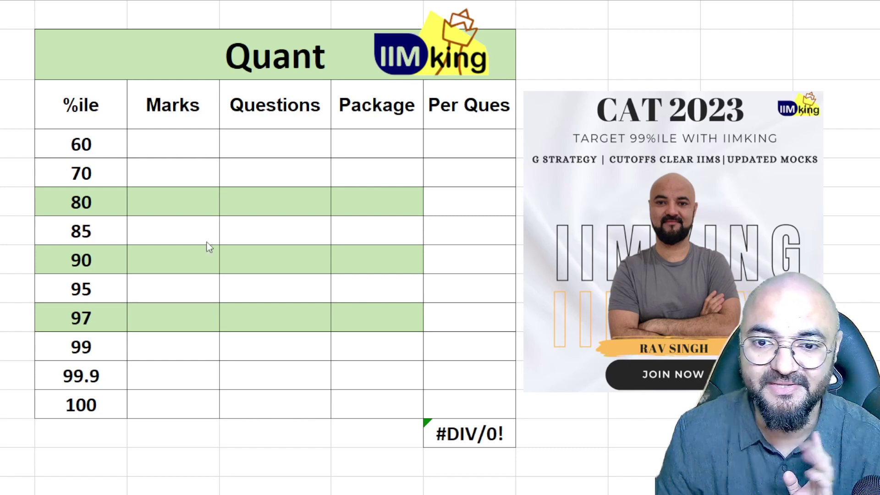
Paste the marks 6 through 45 into the Marks column, starting at the 60 row.
click(71, 143)
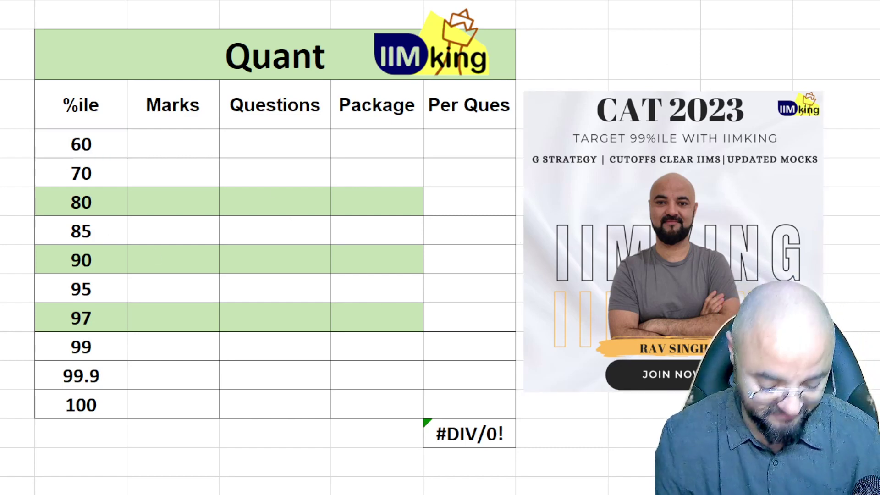
click(179, 147)
key(ctrl+v)
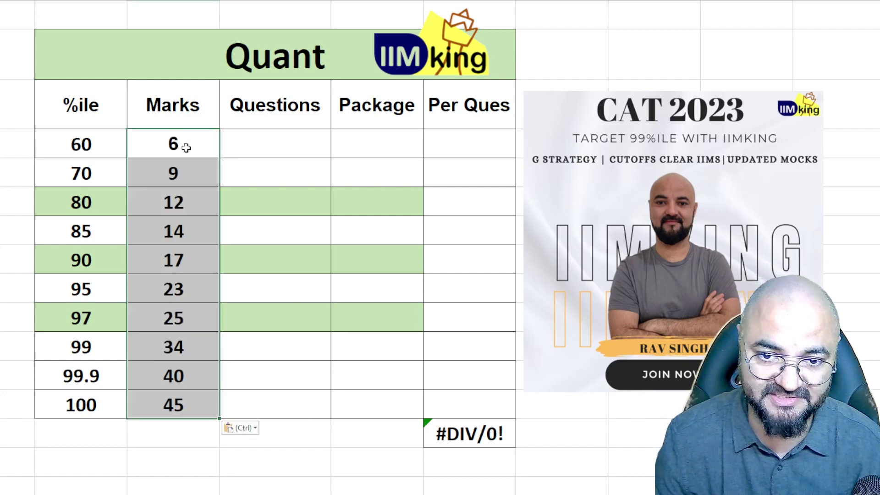
click(241, 438)
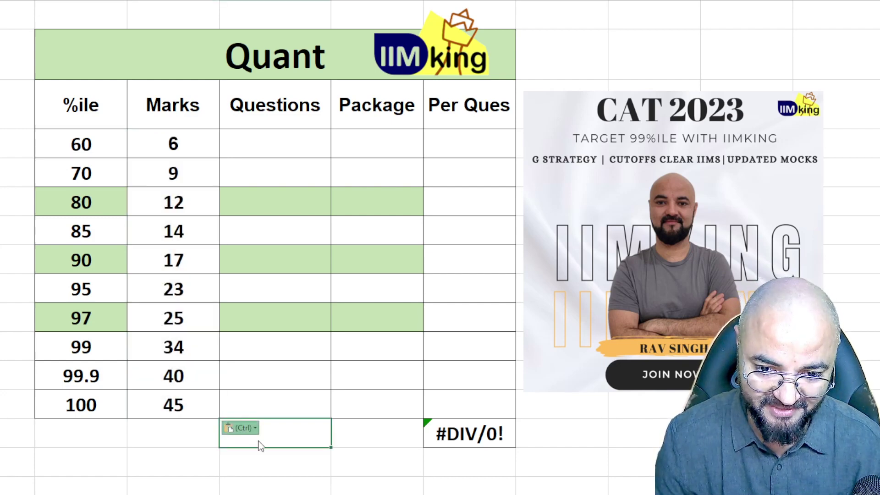
click(174, 452)
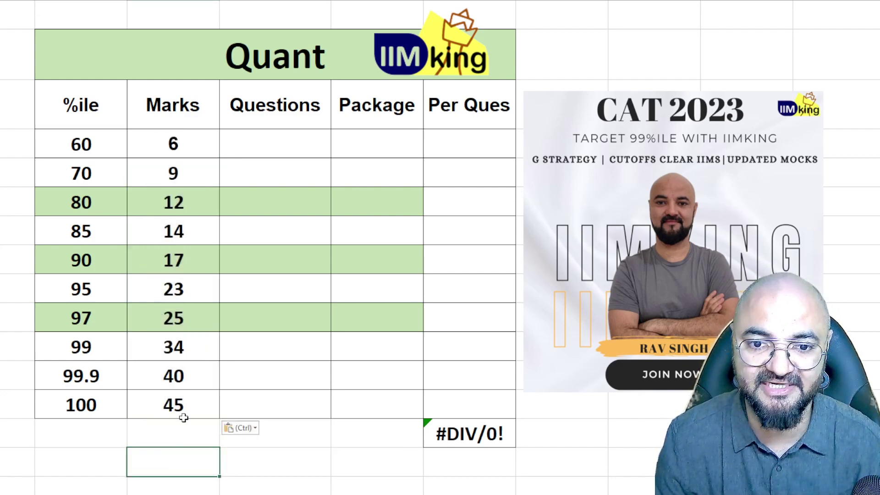
Highlight the 60, 80, 90 and 97 percentile rows (6, 12, 17, 25 marks).
click(175, 146)
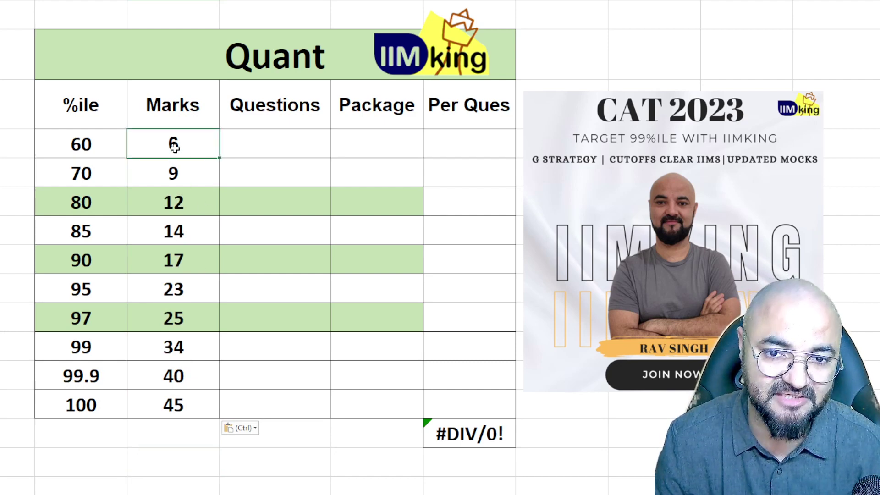
drag(175, 146, 65, 144)
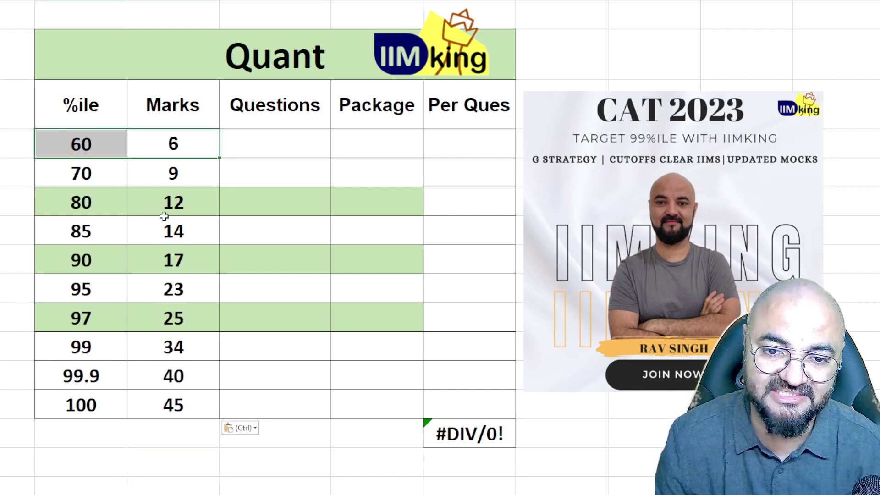
drag(180, 205, 76, 202)
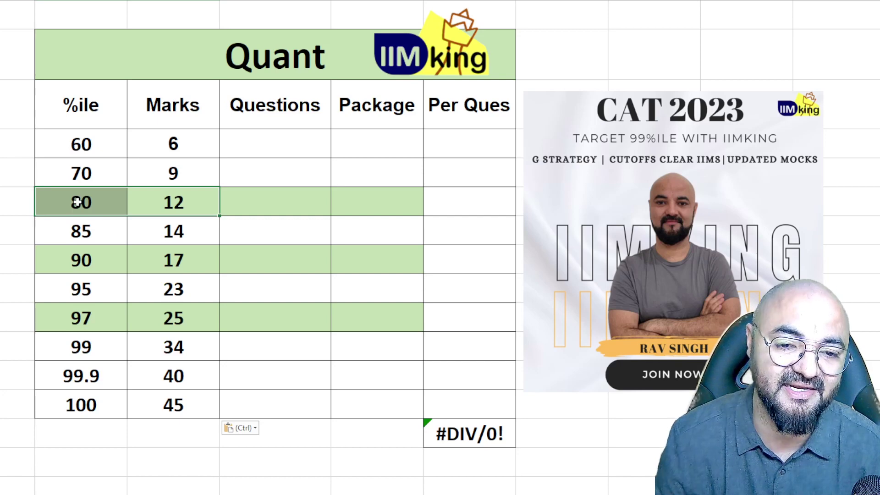
drag(178, 259, 93, 257)
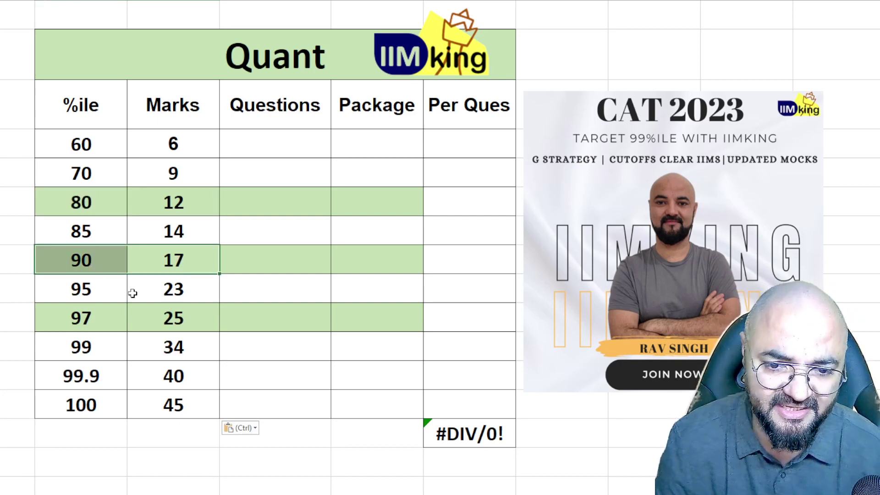
drag(182, 322, 93, 317)
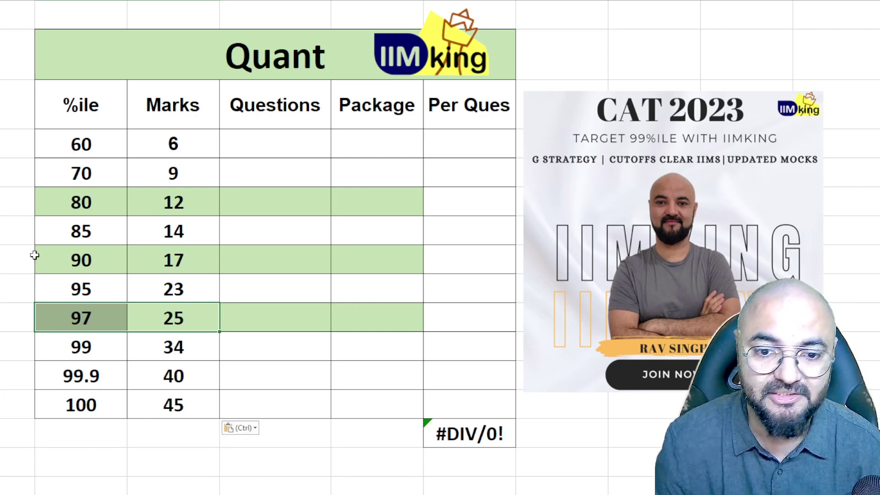
click(2, 253)
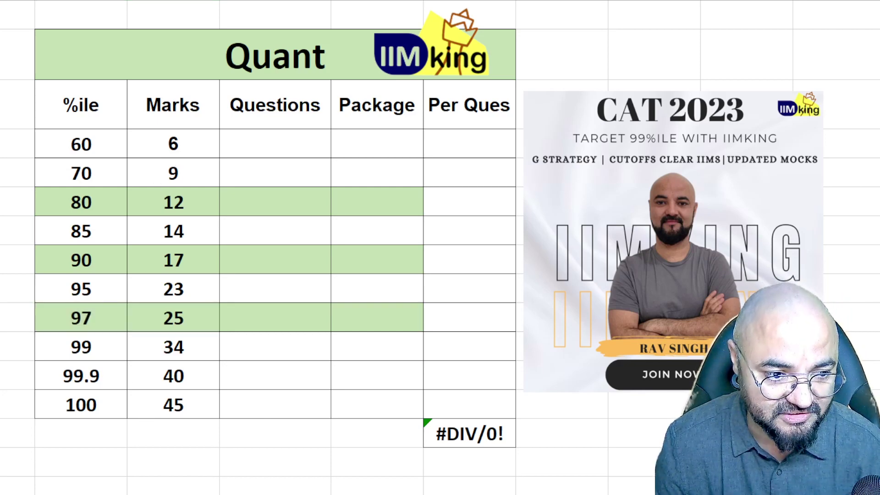
click(293, 134)
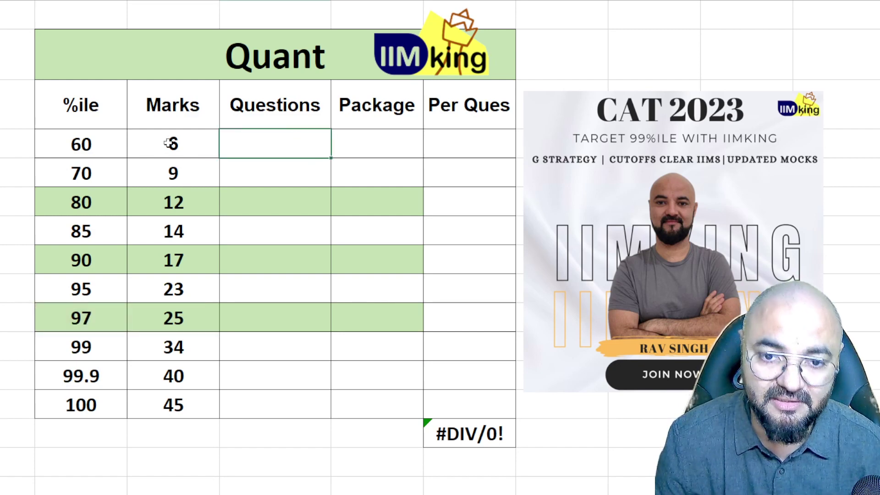
Paste the correct-answer counts 2 to 15 into the third column.
key(ctrl+v)
click(260, 144)
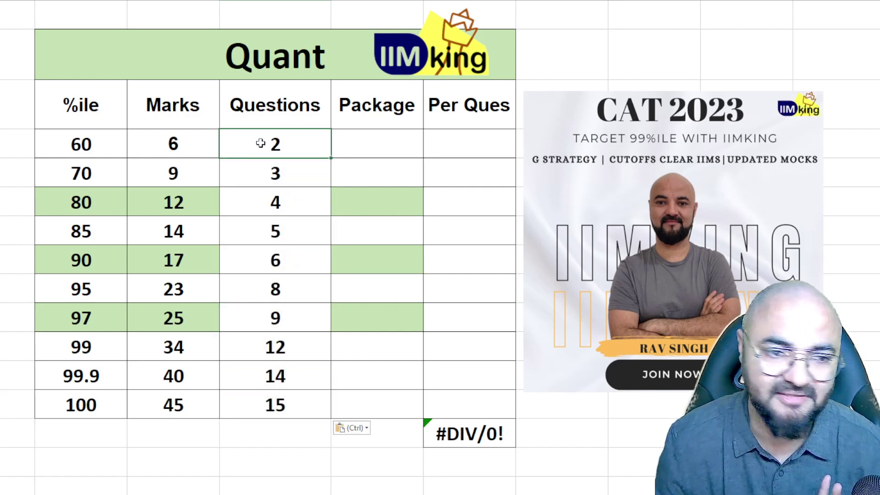
click(97, 148)
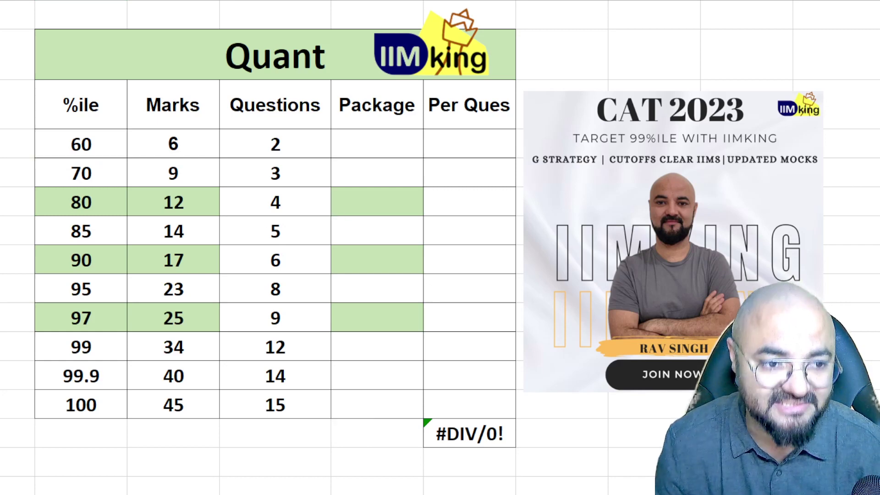
click(253, 403)
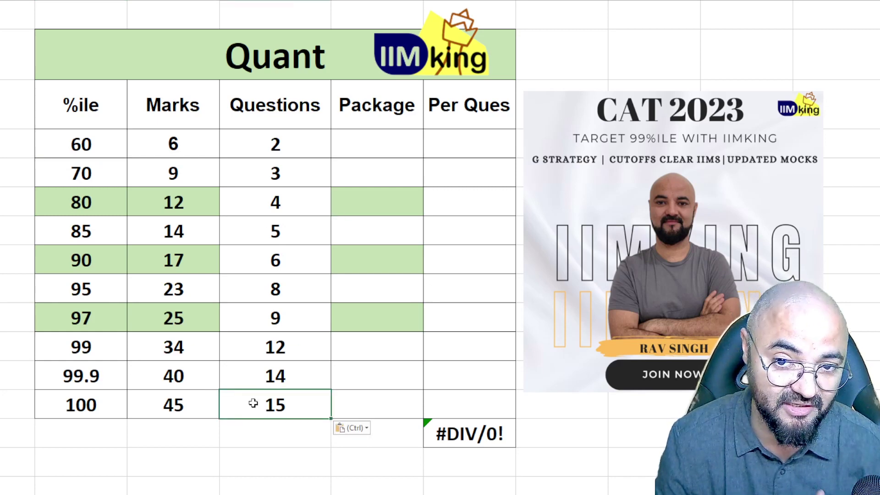
Rename the Questions column heading to 'Correct'.
click(272, 119)
text(Correct)
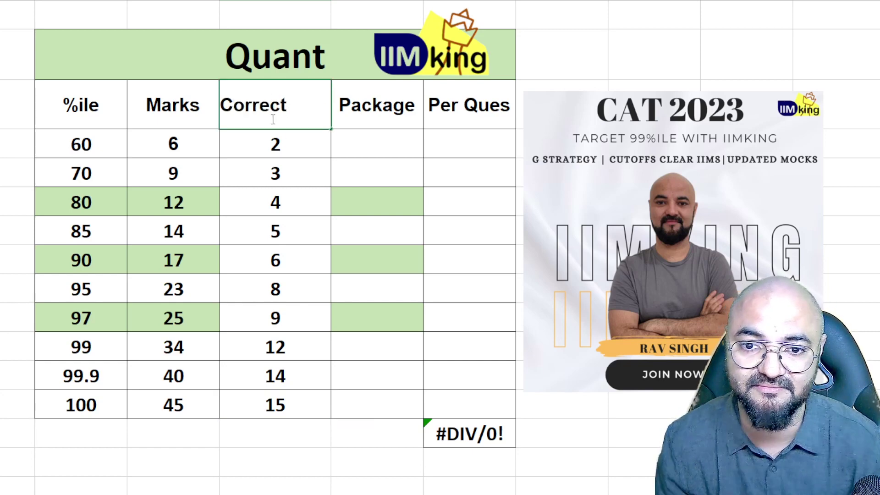
key(Return)
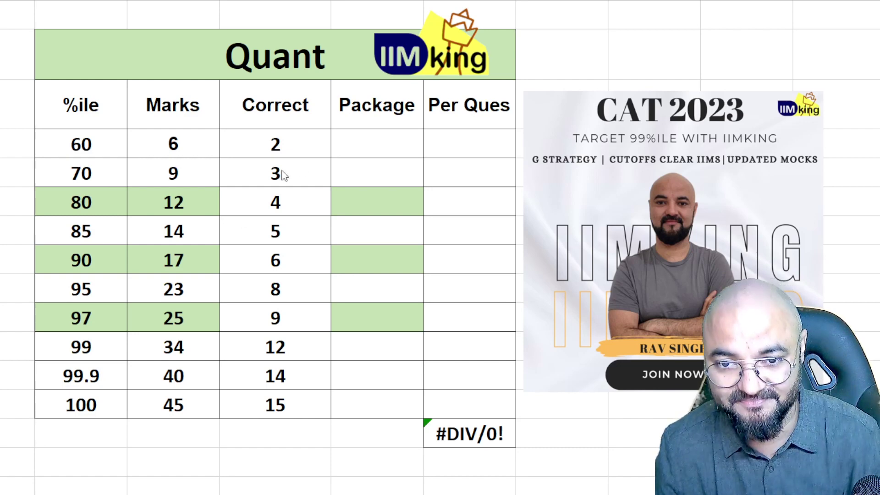
click(357, 142)
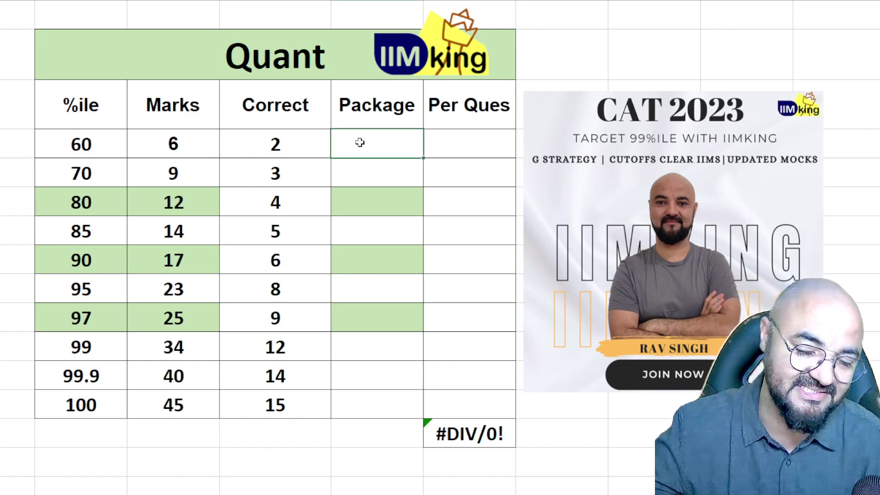
Paste Package values 7, 10, 10, 15, 20, 25, 30, 30, 40, 40 and review each row.
key(ctrl+v)
click(360, 142)
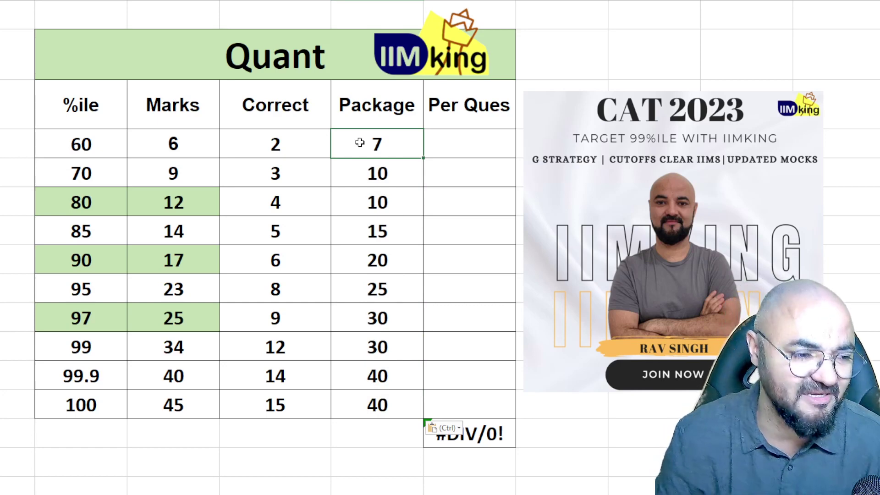
click(375, 171)
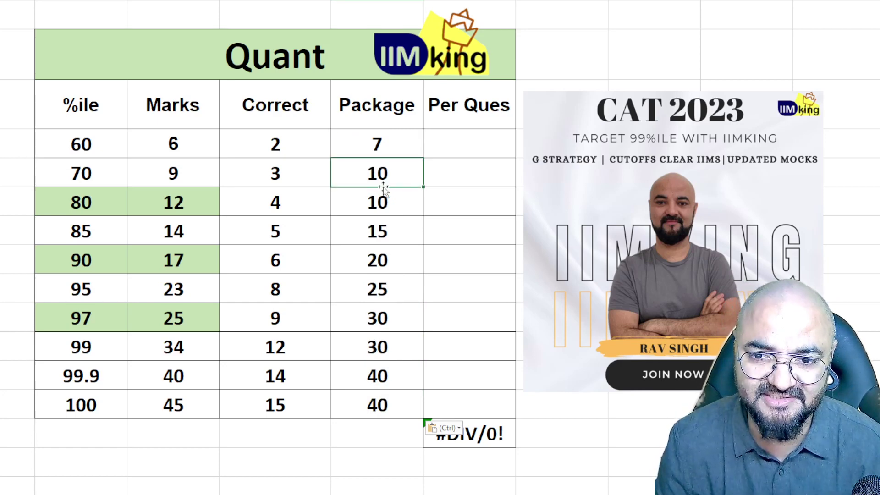
click(378, 213)
click(370, 238)
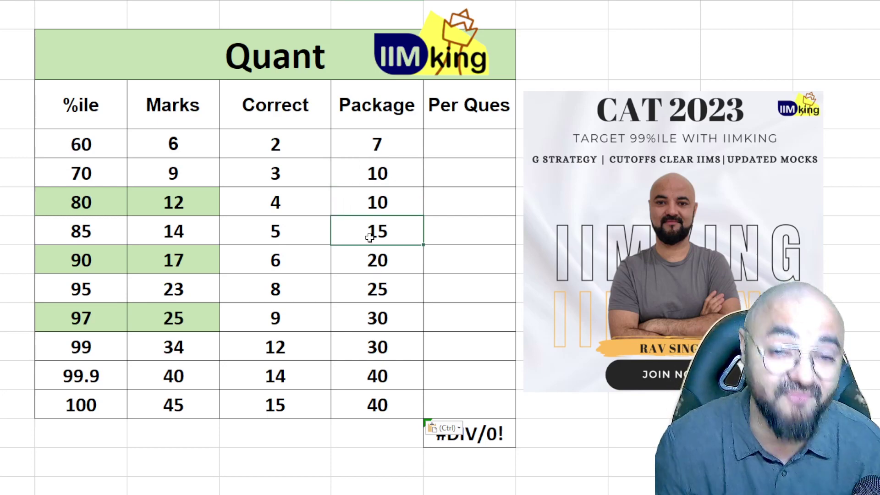
click(385, 268)
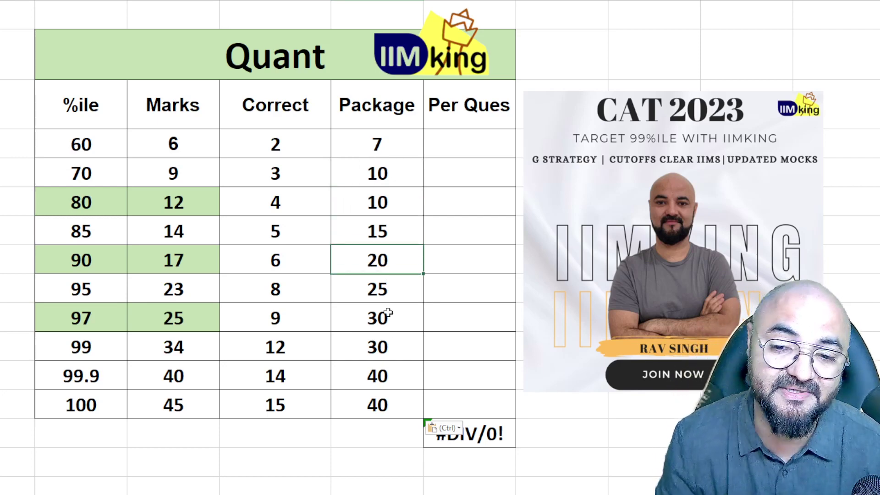
click(389, 294)
drag(399, 328, 402, 402)
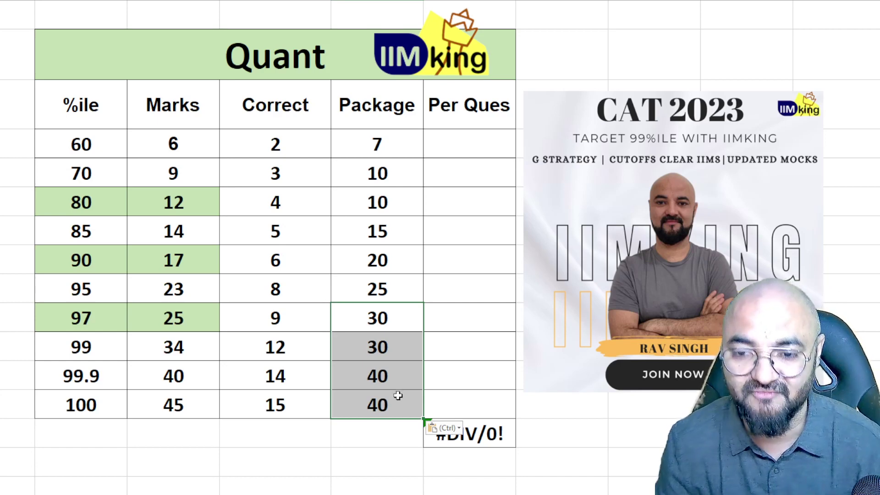
click(448, 174)
click(452, 141)
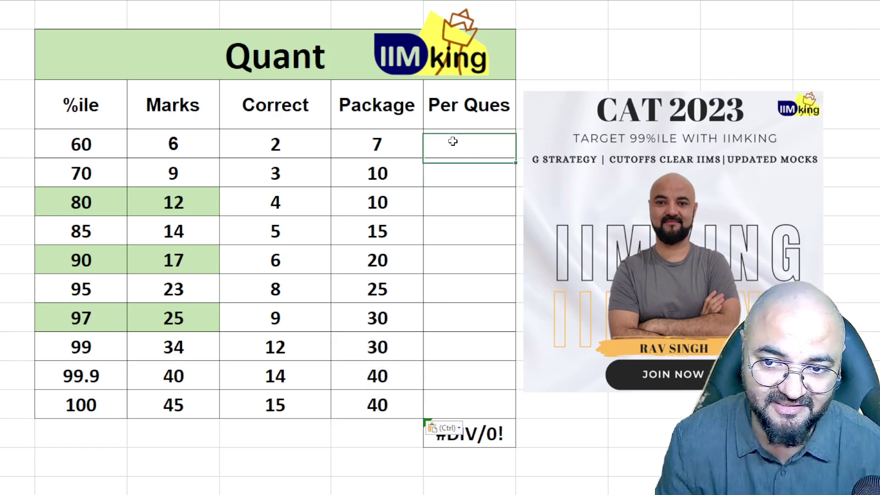
Enter the first Per Ques formula =F4/E4, dividing Package by Correct to give 3.5.
text(+)
key(Left)
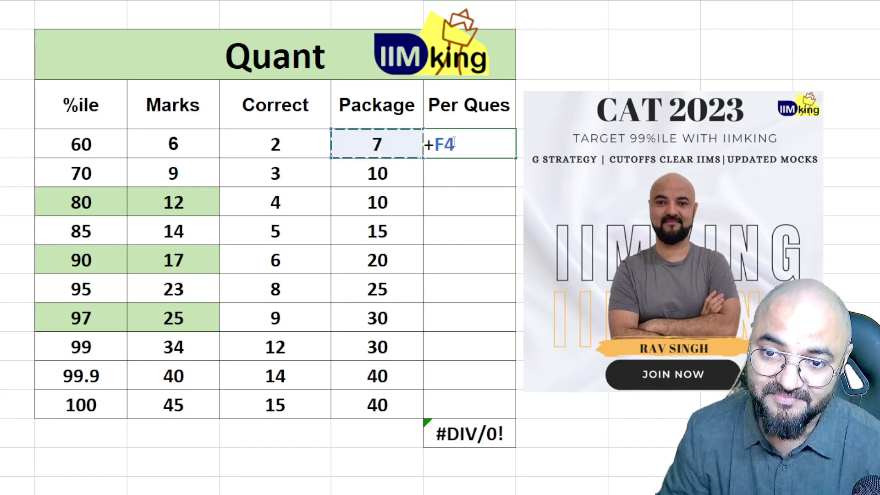
text(/)
key(Left)
key(Left)
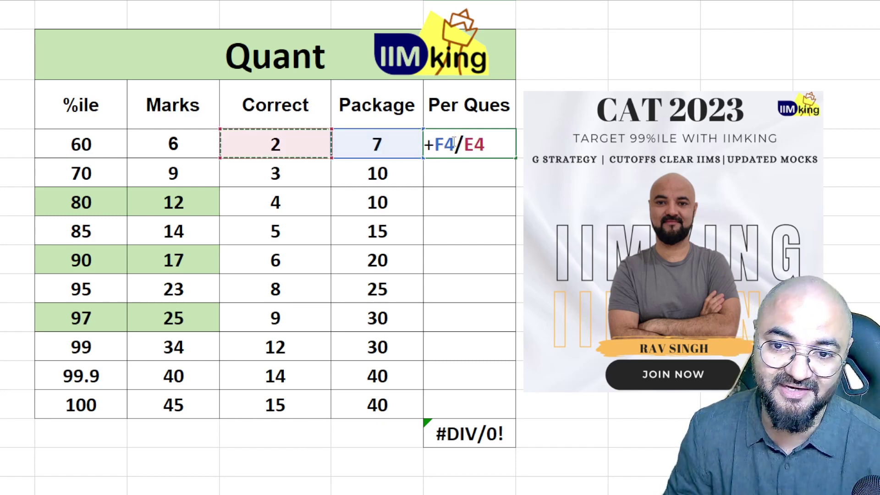
key(Return)
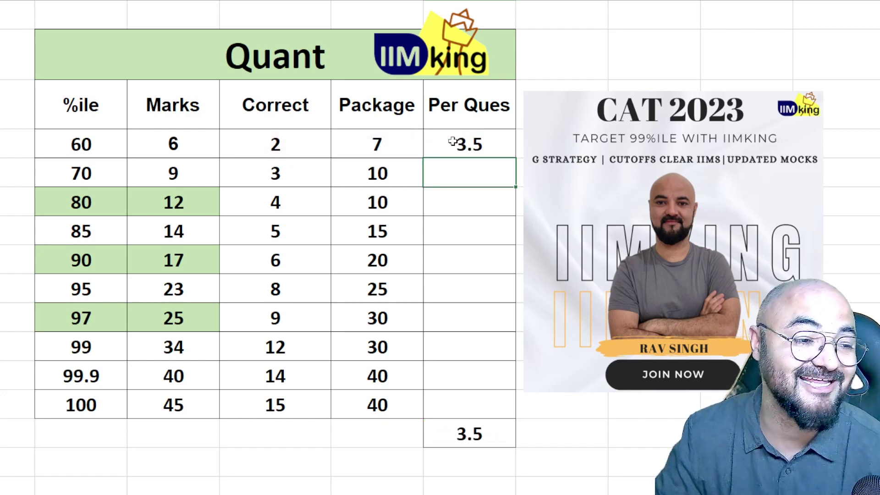
Fill the ratio formula down to the 100 row and check the 3.0 average.
click(495, 146)
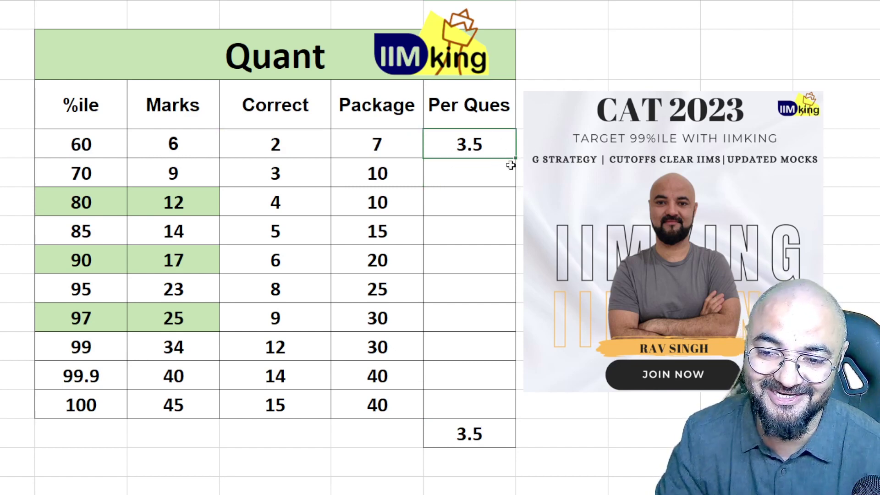
drag(515, 160, 521, 416)
click(472, 280)
click(466, 429)
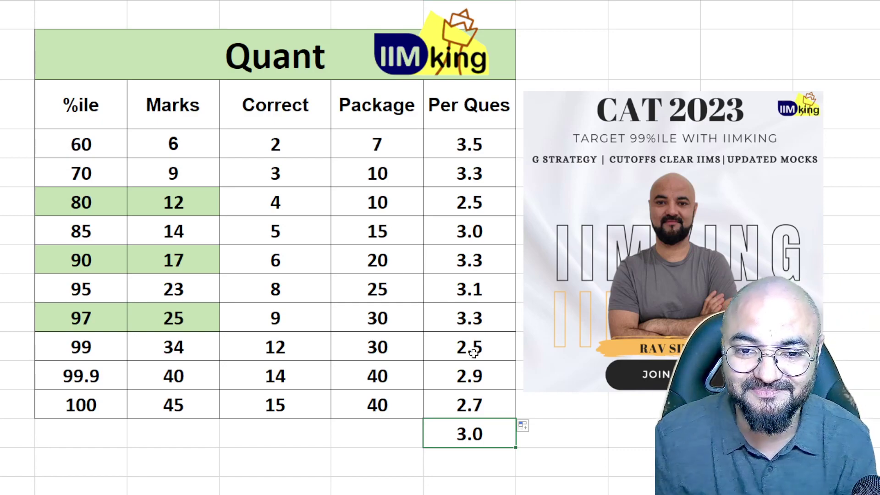
click(67, 200)
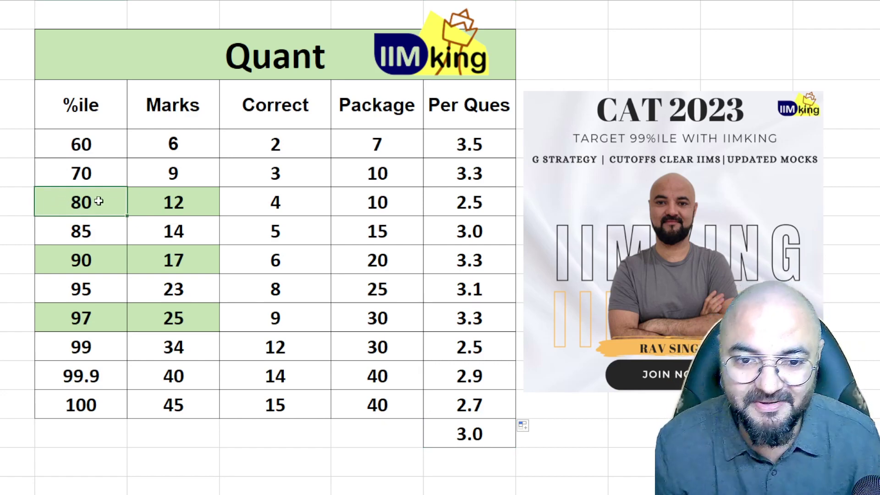
drag(179, 204, 112, 202)
drag(111, 252, 194, 270)
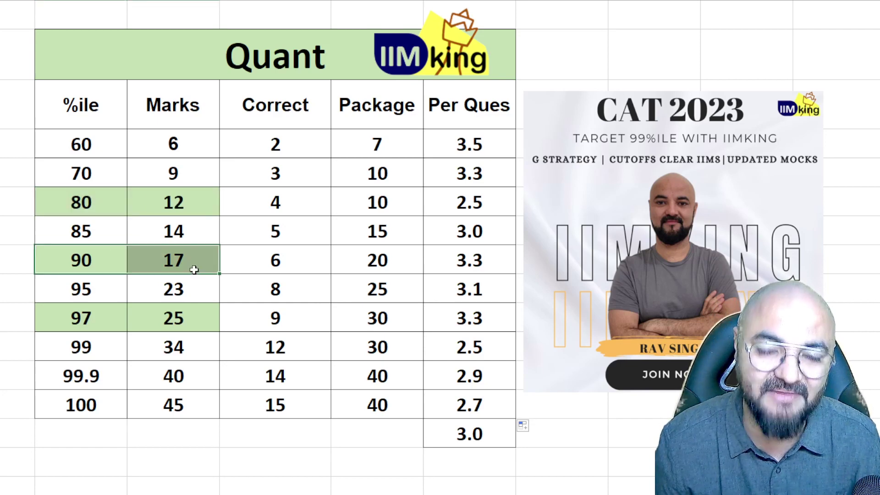
drag(79, 329, 133, 327)
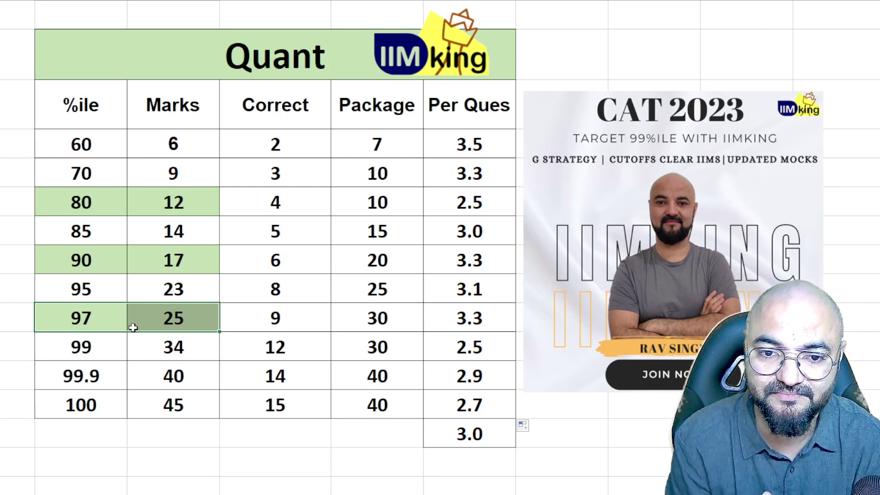
click(165, 201)
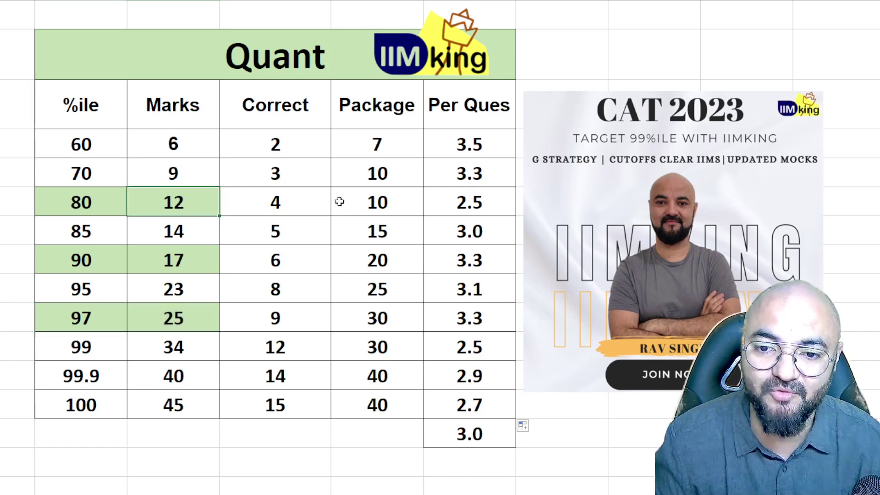
click(371, 200)
click(371, 258)
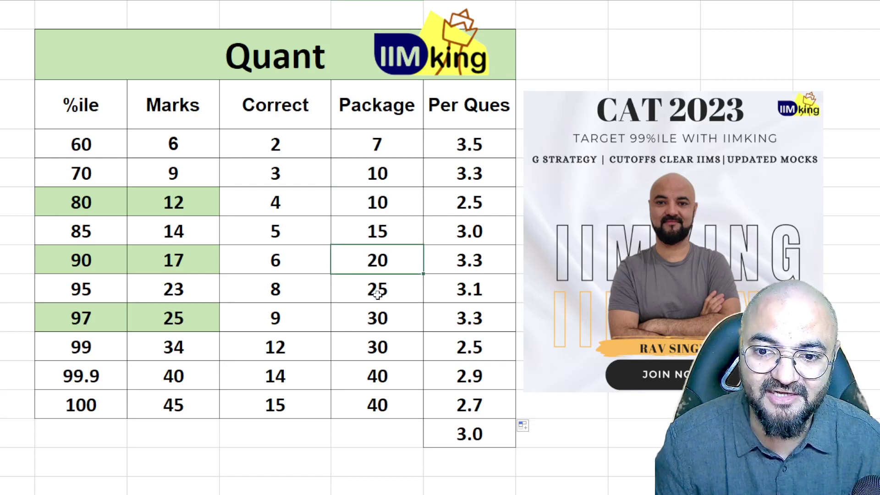
click(379, 314)
drag(89, 209, 197, 320)
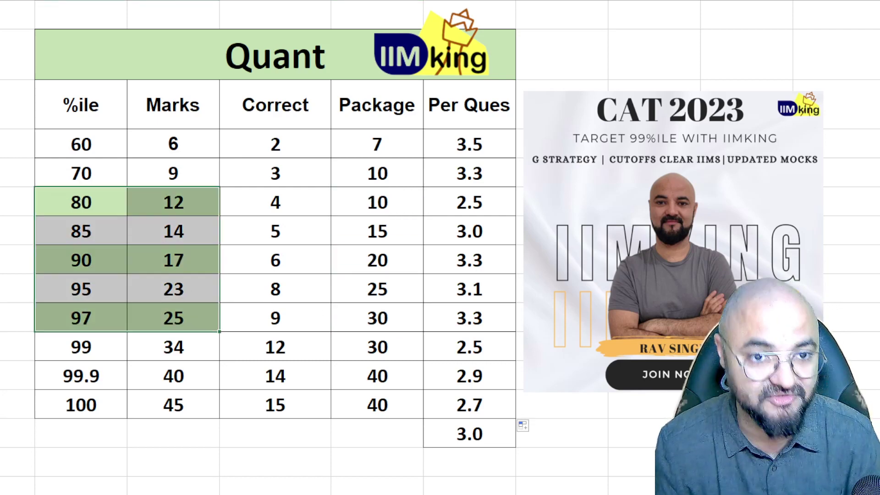
drag(239, 202, 330, 216)
click(335, 212)
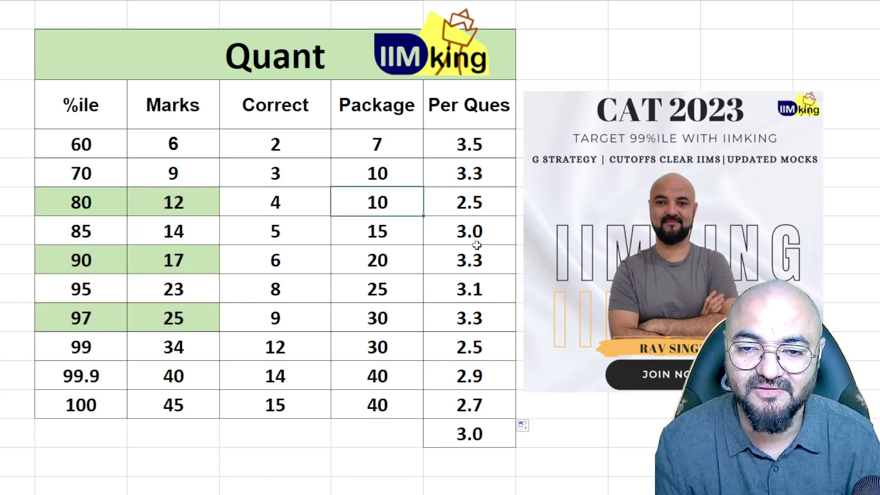
click(464, 441)
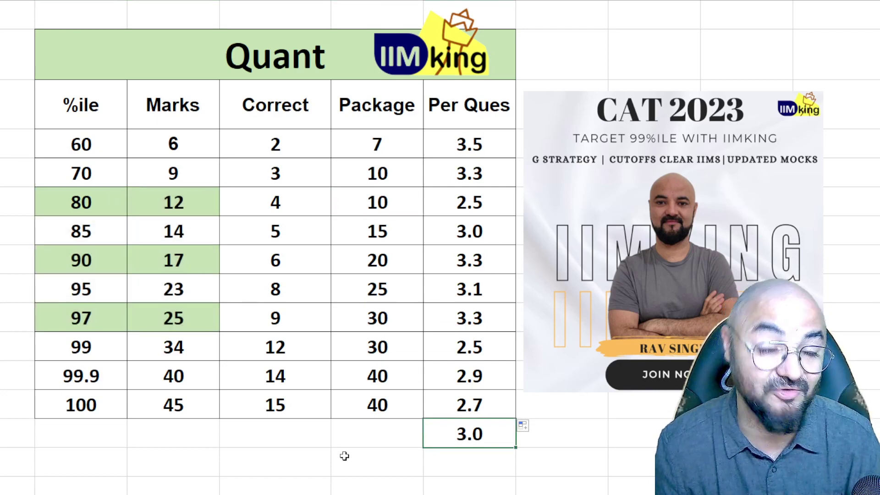